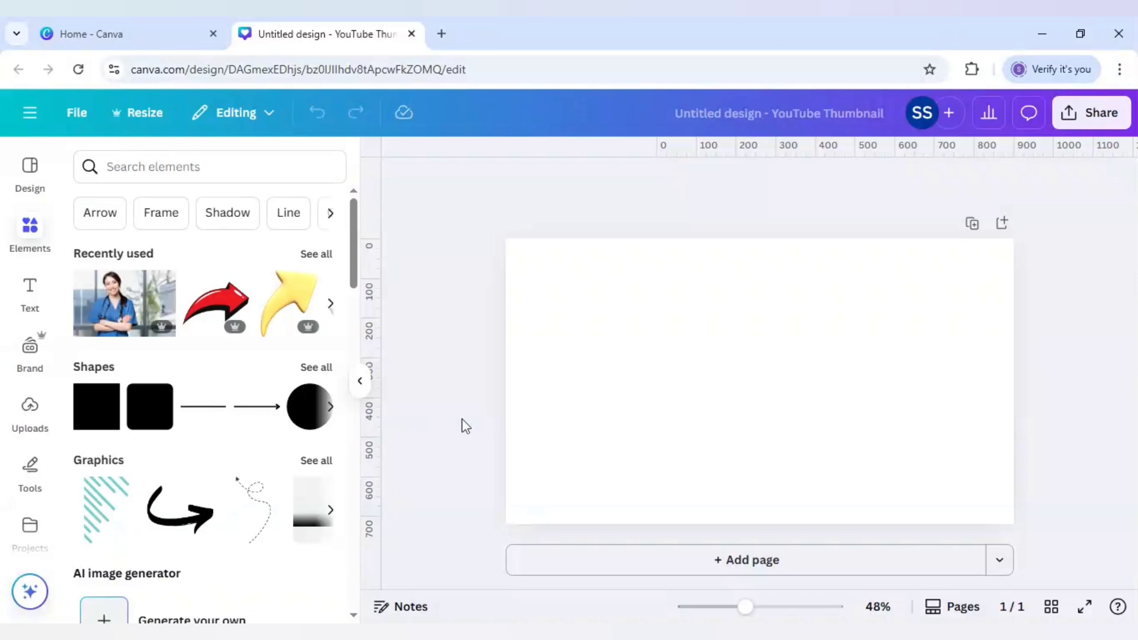
Insert the Smiling Nurse photo from Recently used and briefly check its info details.
left_click(130, 304)
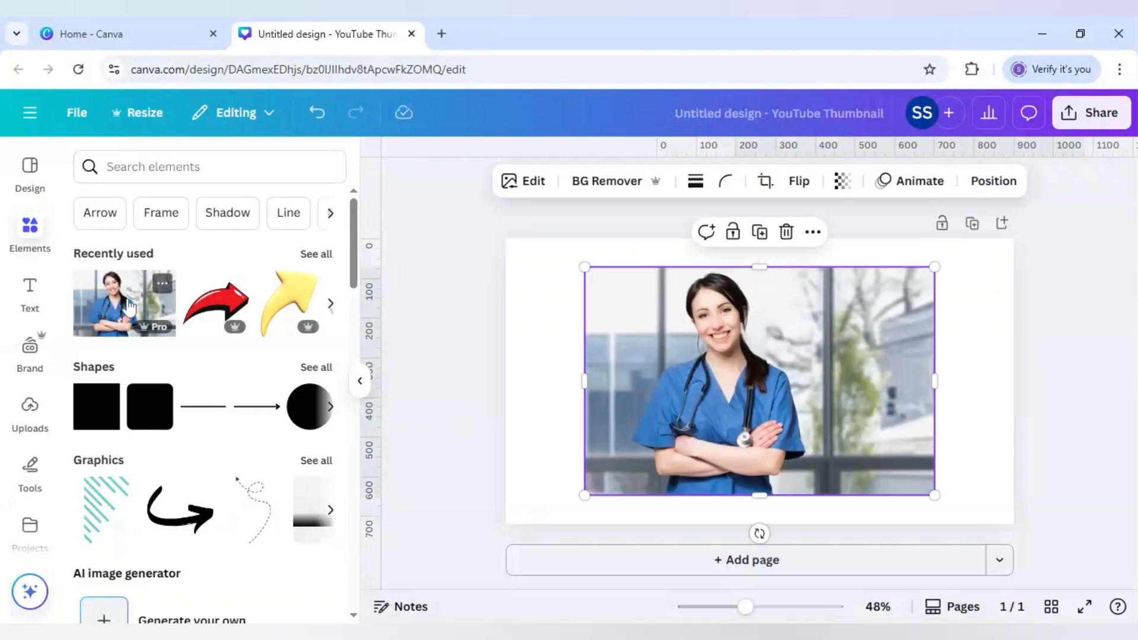
left_click(163, 287)
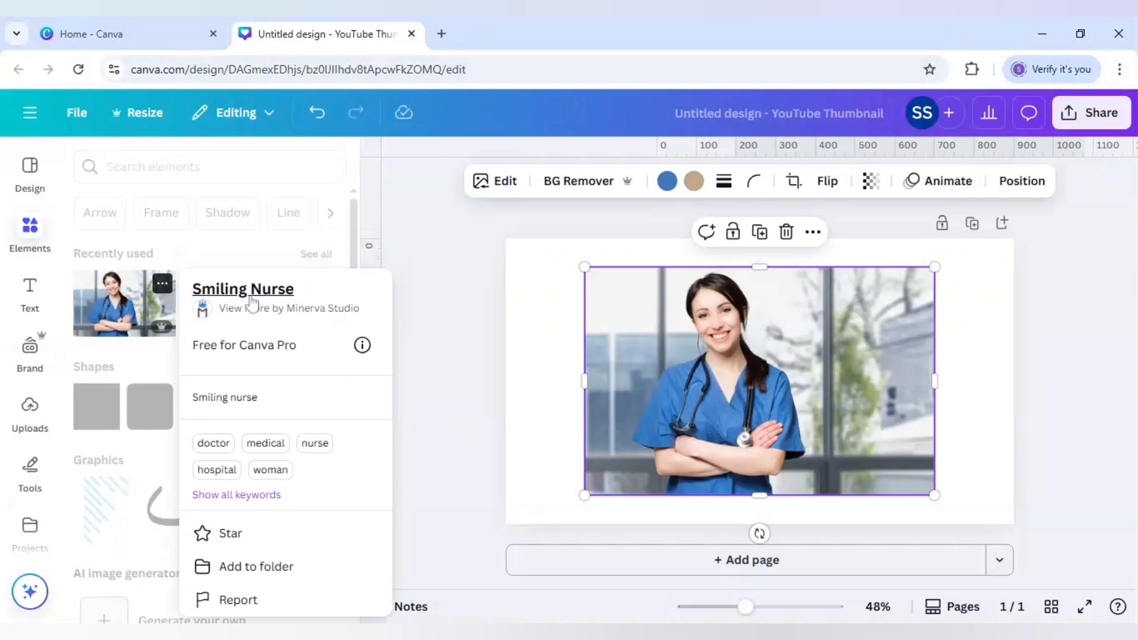
left_click(540, 347)
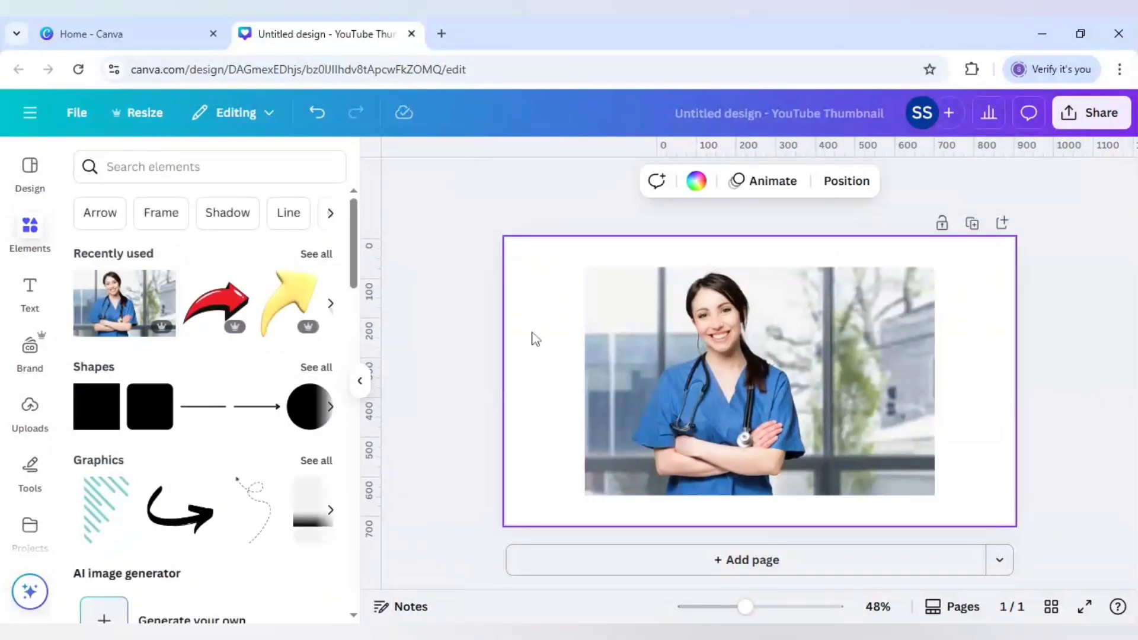
Run BG Remover on the selected nurse photo so only the nurse remains.
left_click(633, 341)
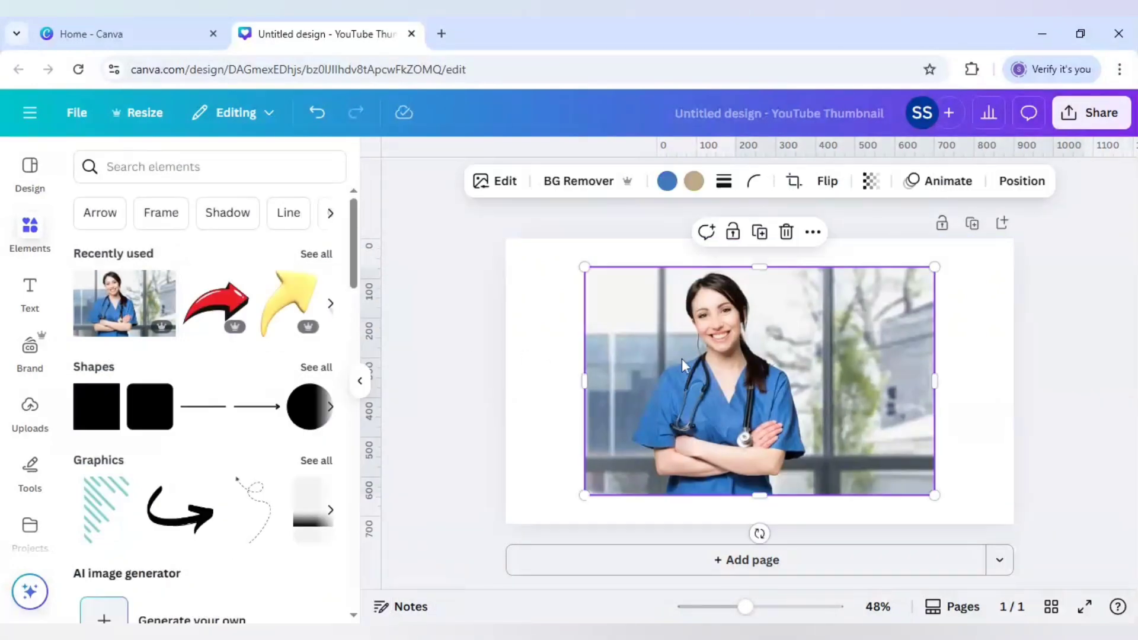
left_click(578, 181)
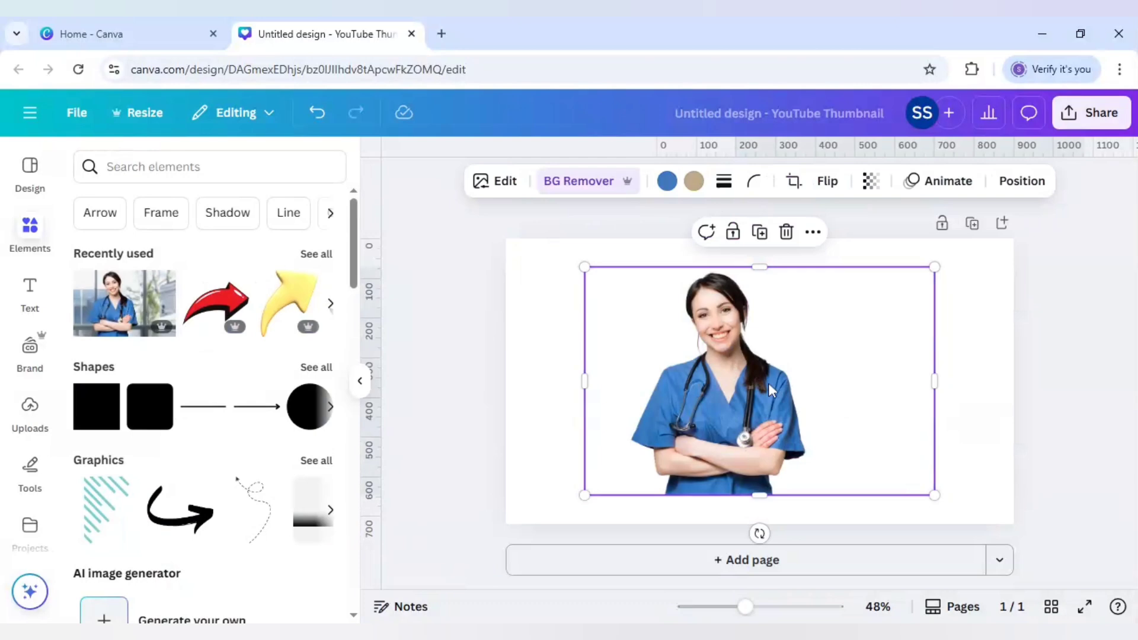
Crop both sides of the photo inward, then centre and enlarge the nurse to full page height.
left_click_drag(934, 383, 817, 383)
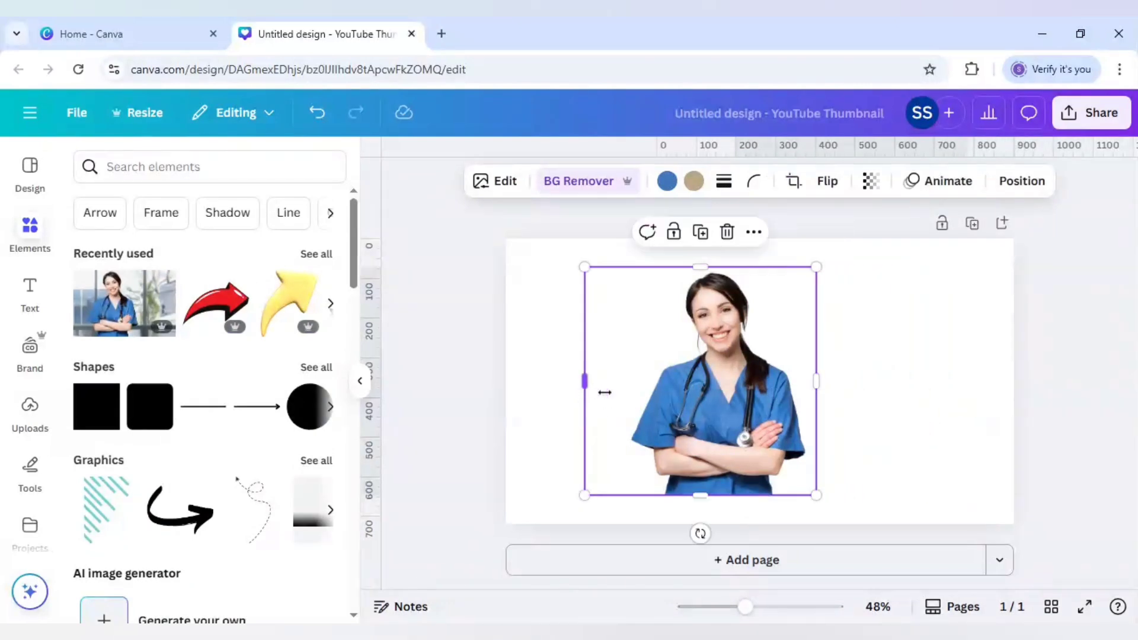
left_click_drag(587, 399, 617, 398)
left_click_drag(742, 398, 770, 398)
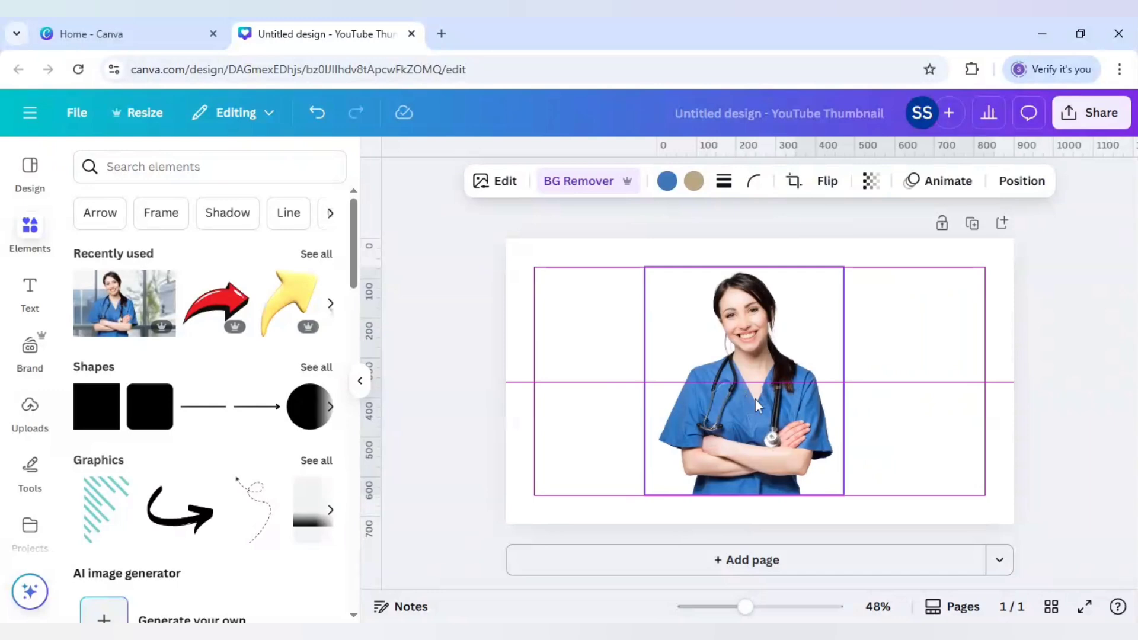
left_click_drag(843, 494, 867, 515)
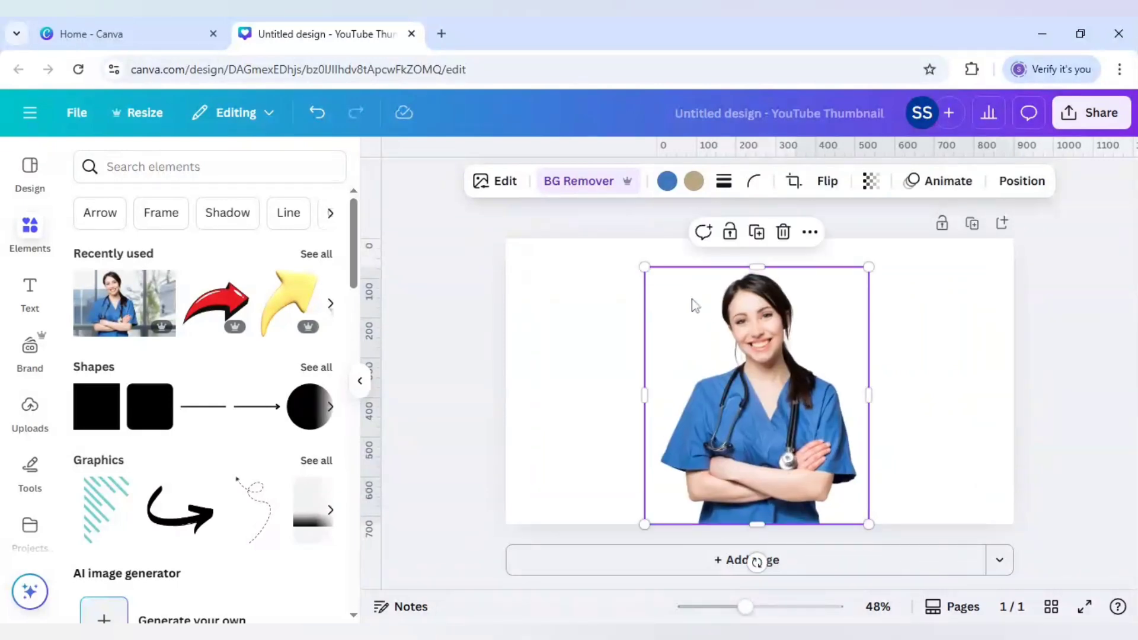
left_click_drag(645, 268, 626, 247)
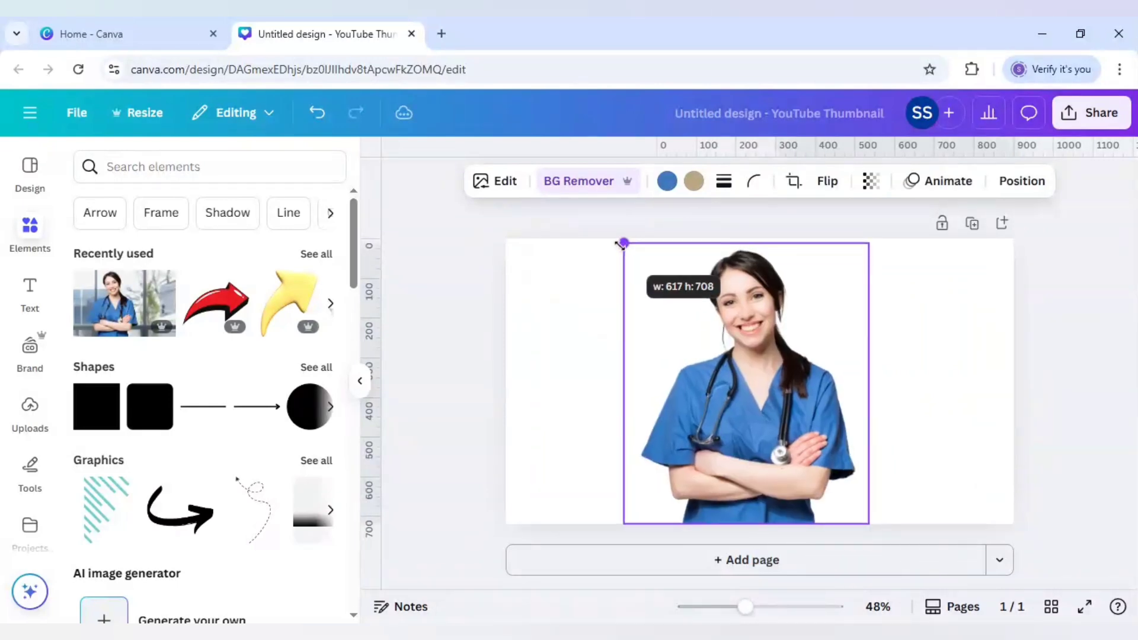
left_click(569, 342)
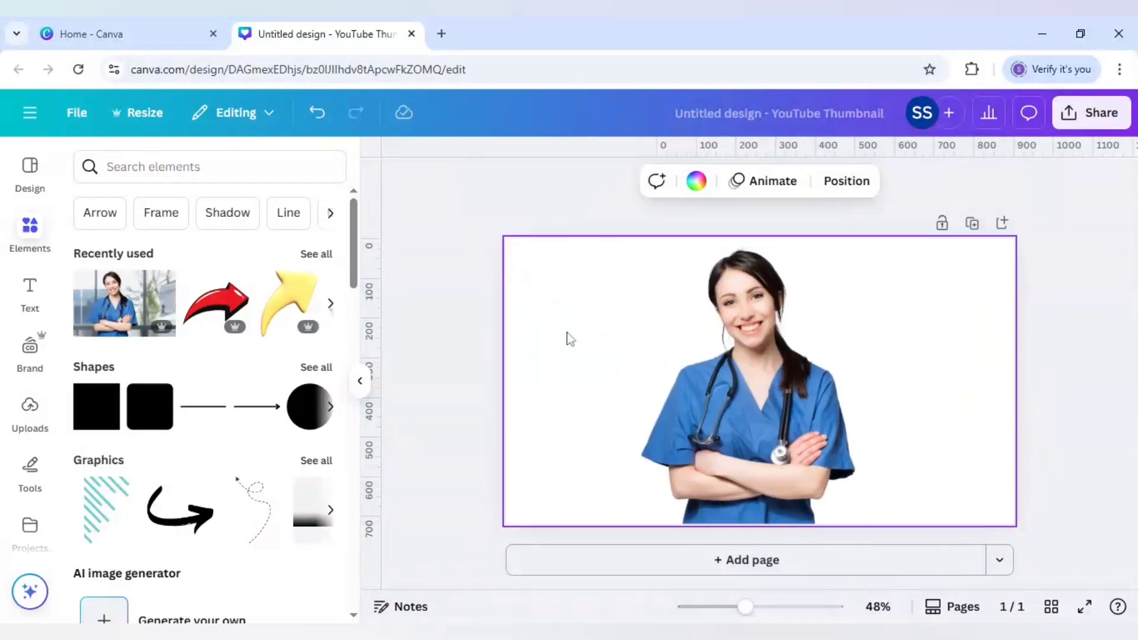
Fill the page background with a cyan-to-blue gradient and set its style to circular.
left_click(695, 181)
scroll(289, 446, "down", 4)
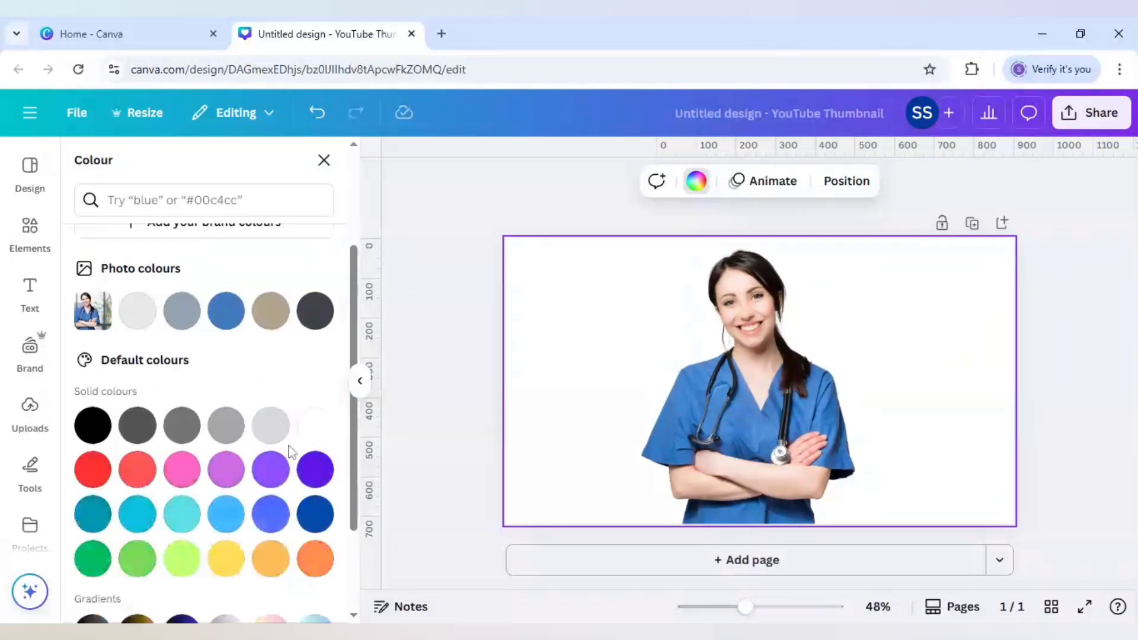
scroll(294, 481, "down", 2)
left_click(314, 546)
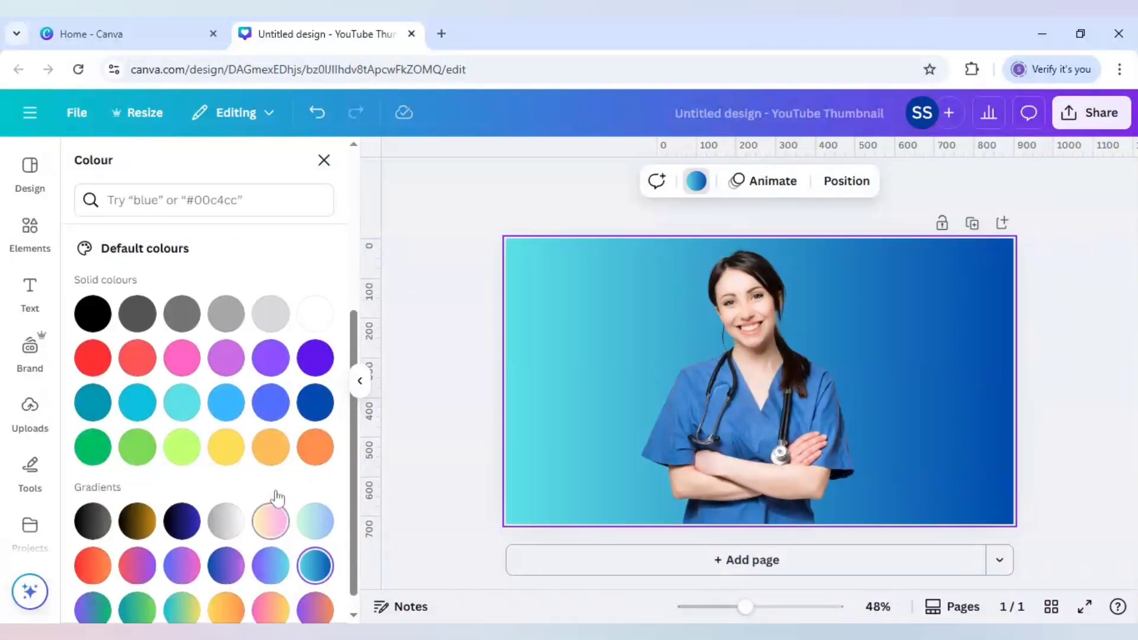
scroll(213, 401, "up", 6)
left_click(94, 285)
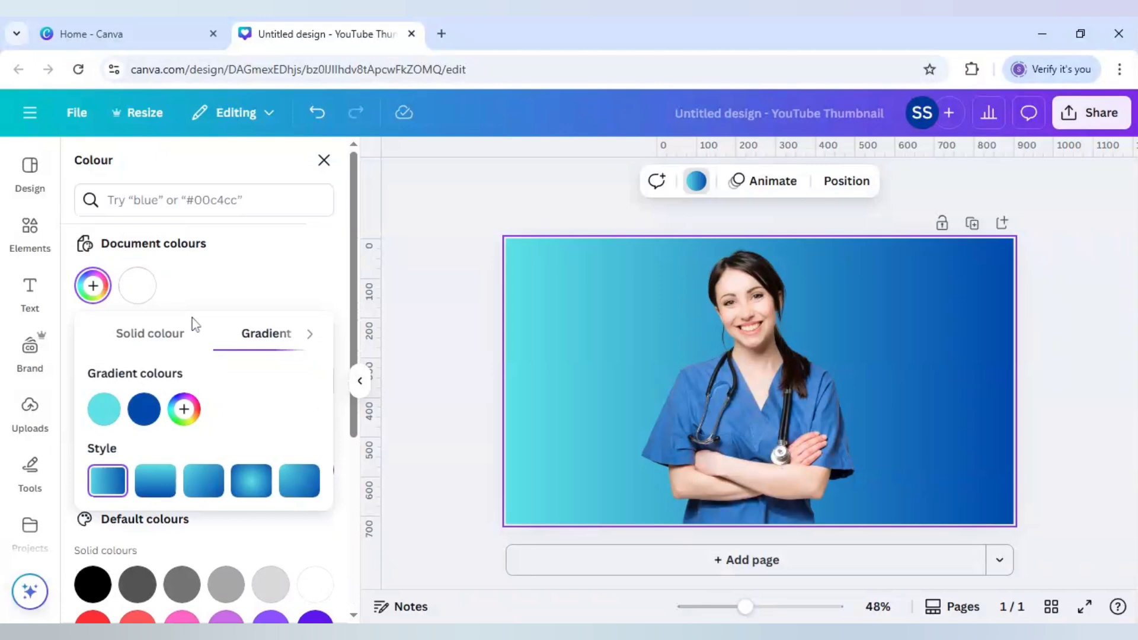
left_click(252, 480)
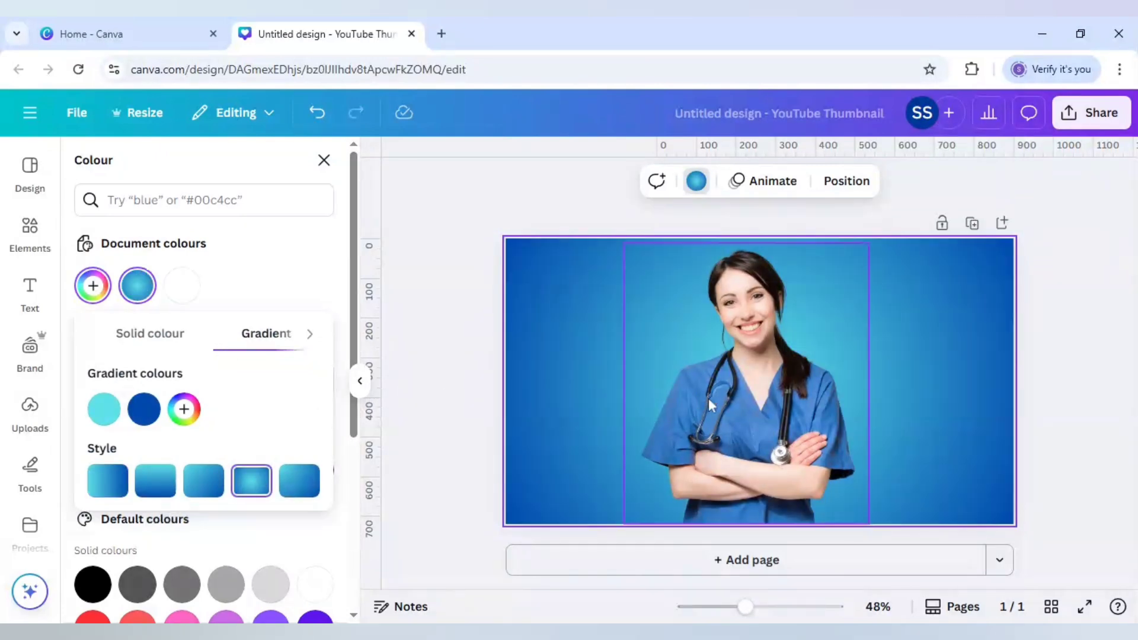
left_click(709, 398)
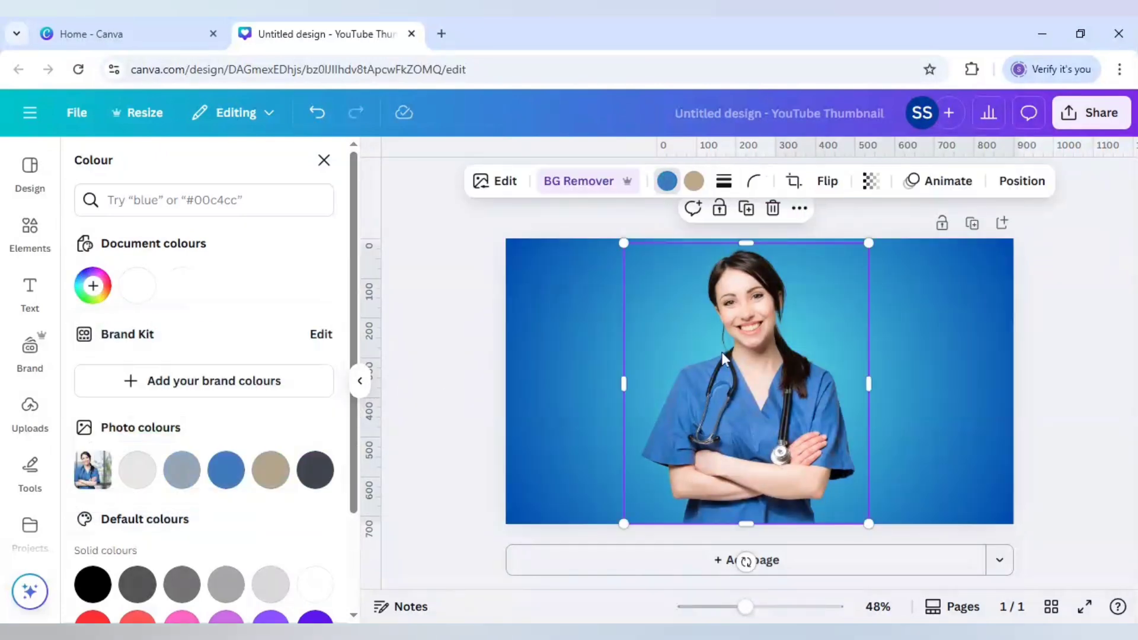
Add an Outline shadow from Effects > Shadows to the nurse photo.
left_click(499, 180)
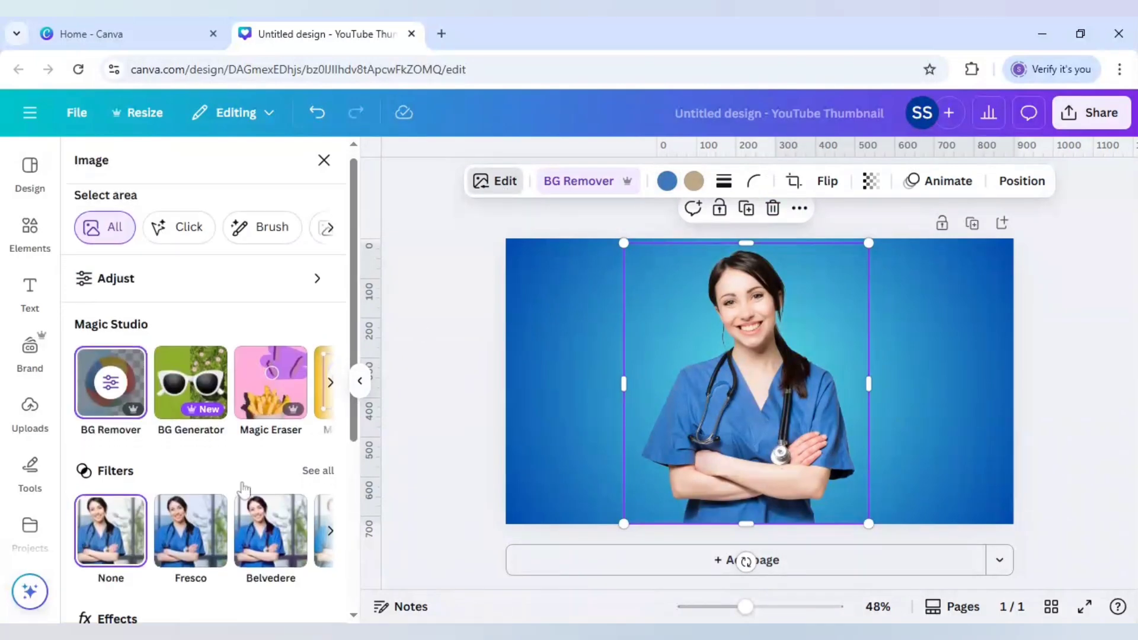
scroll(204, 400, "down", 3)
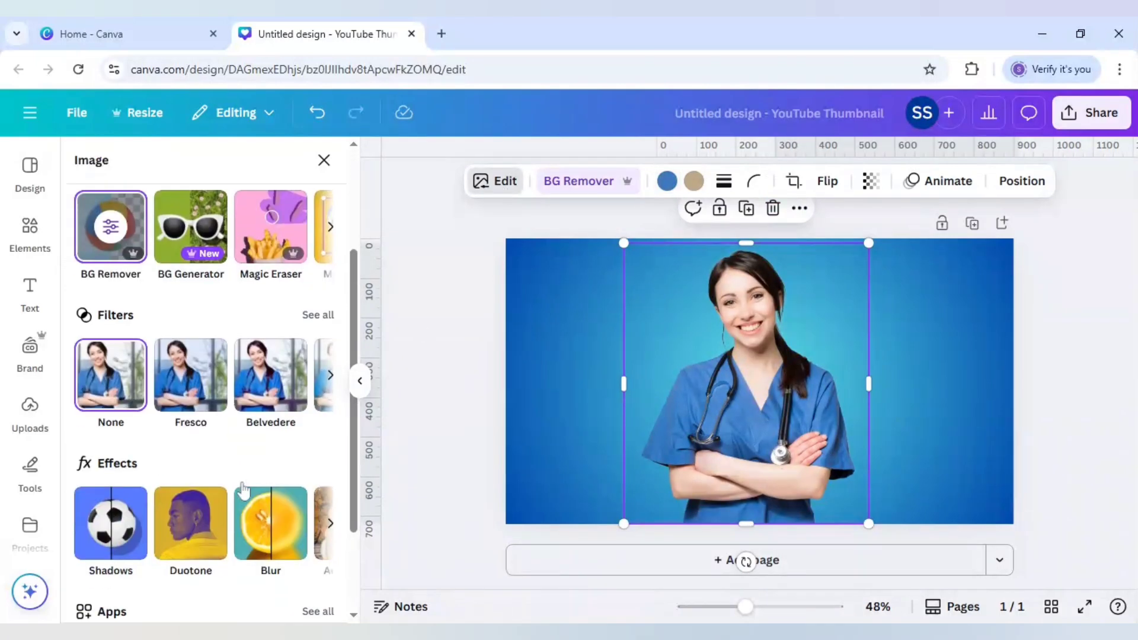
left_click(114, 530)
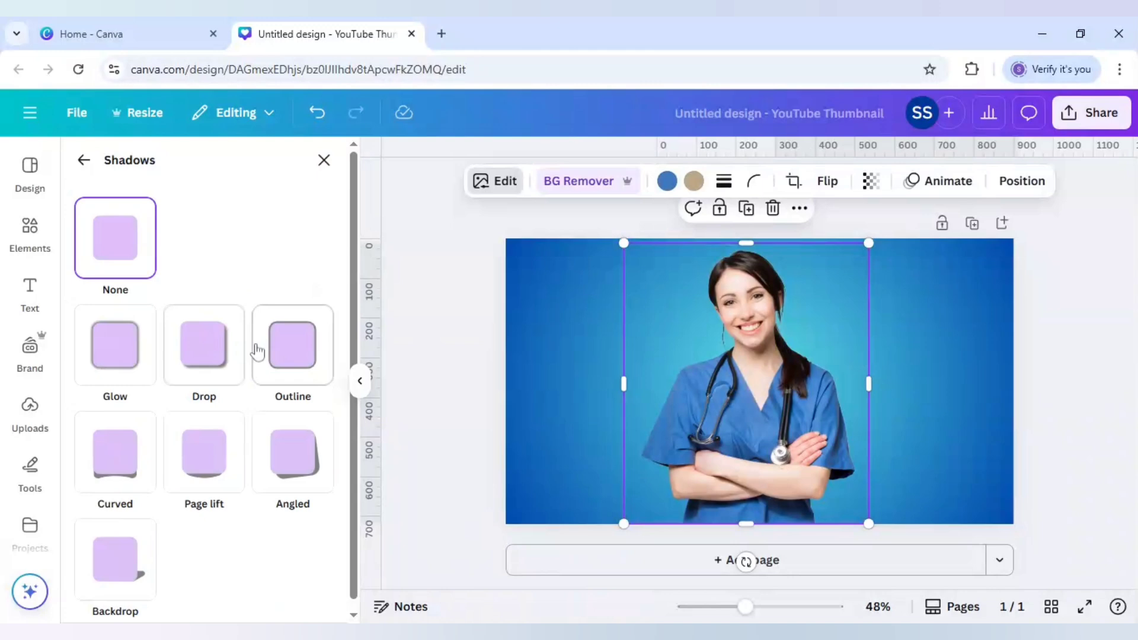
left_click(291, 351)
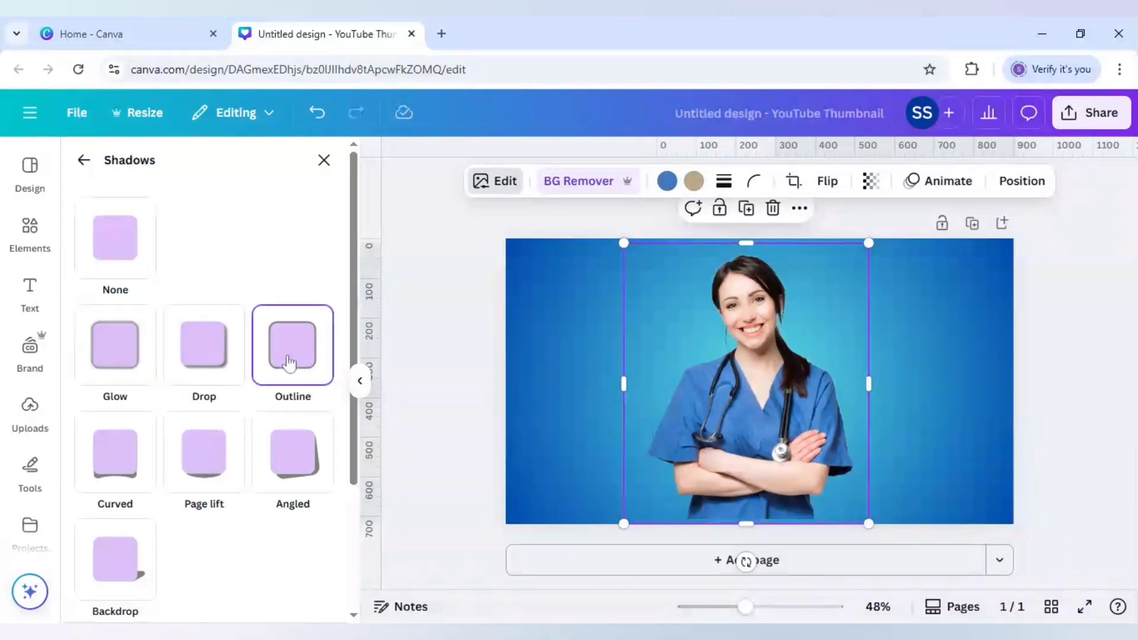
scroll(289, 361, "down", 3)
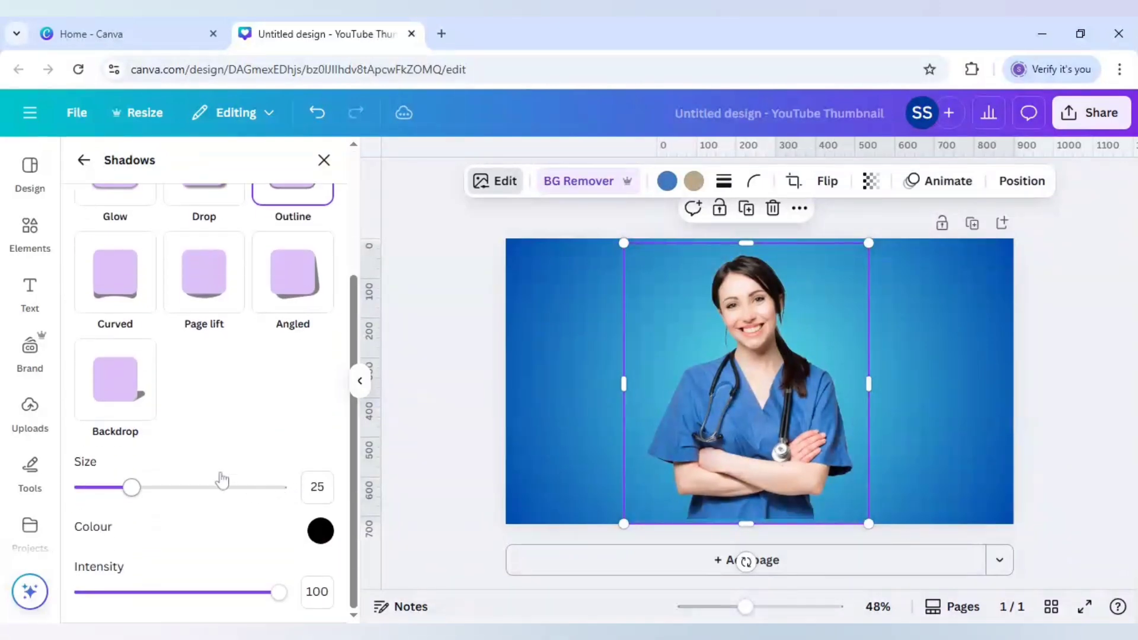
Set the outline shadow to size 20 and colour white #FFFFFF, then leave the panel.
double_click(317, 486)
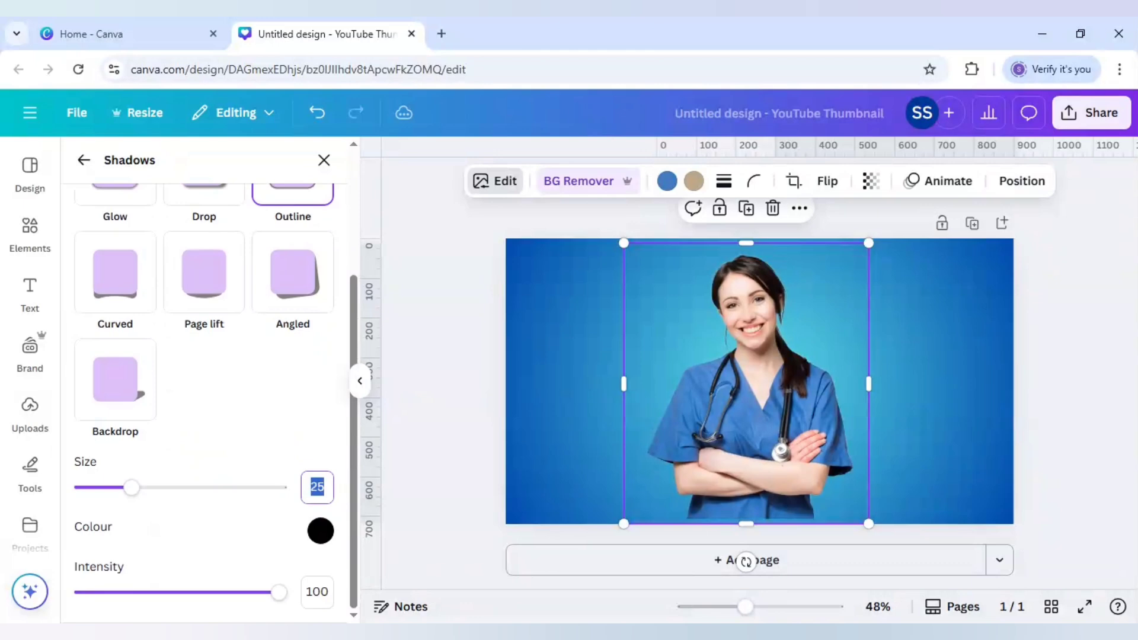
type("20")
key("Return")
left_click(321, 532)
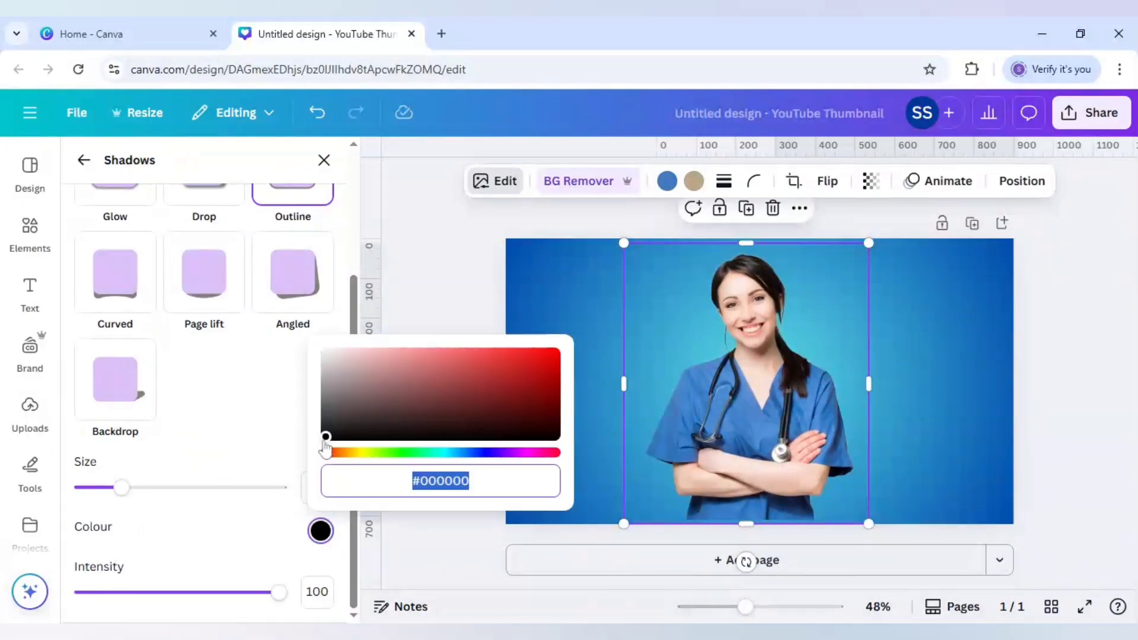
left_click_drag(325, 436, 322, 353)
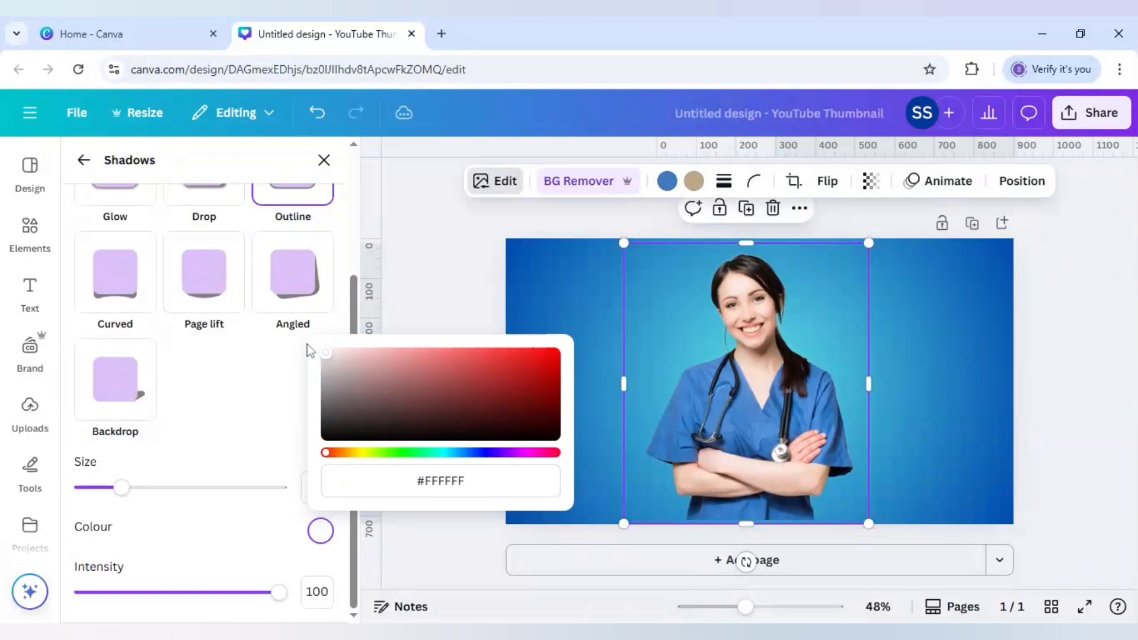
left_click(287, 406)
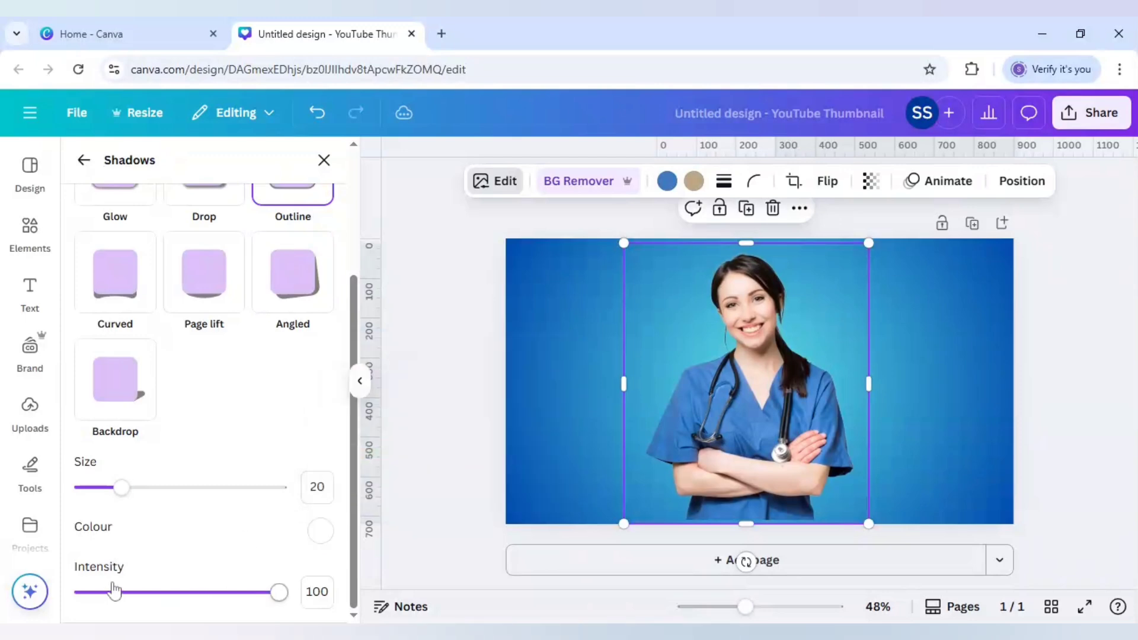
left_click(316, 591)
key("Escape")
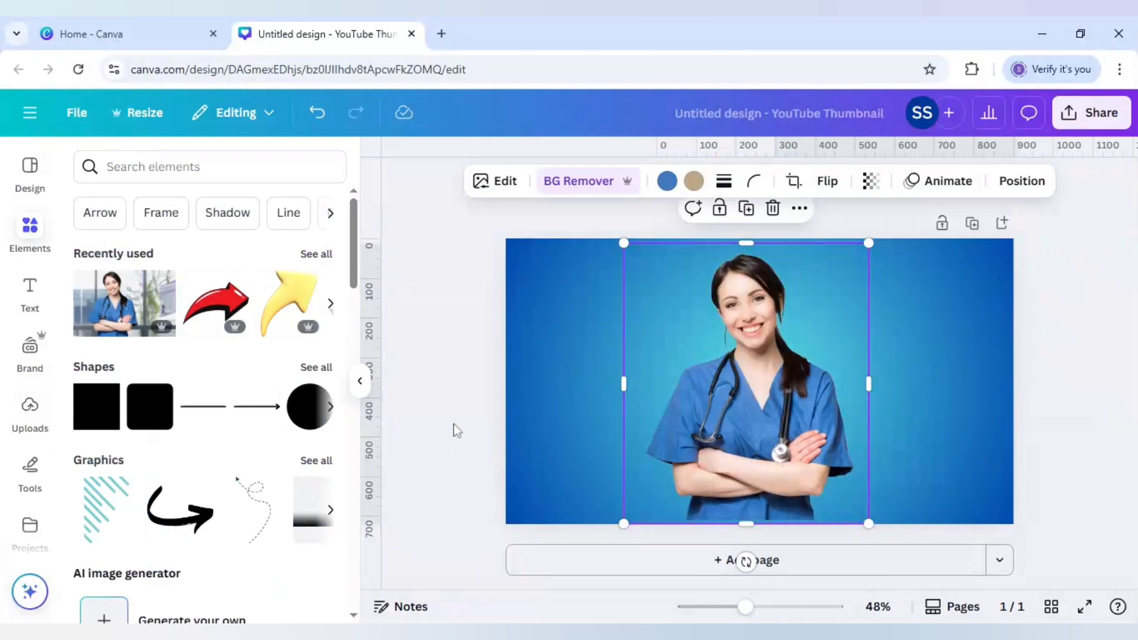
Nudge the nurse's corner handles outward so she fills the page top to bottom, then deselect.
left_click(454, 424)
left_click(710, 420)
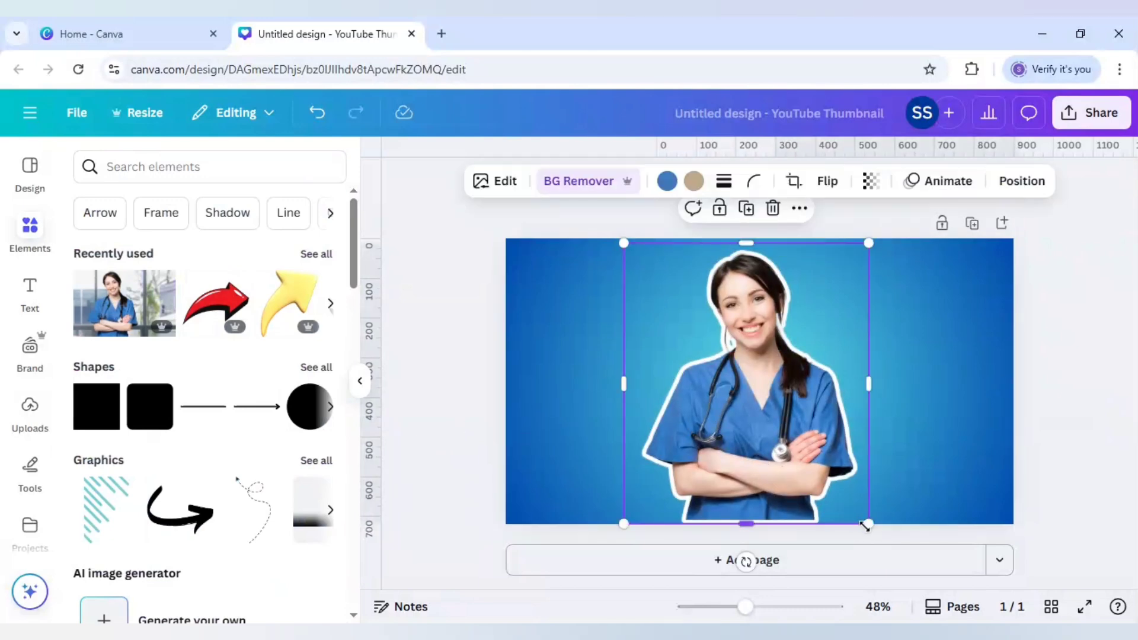
left_click_drag(868, 523, 875, 530)
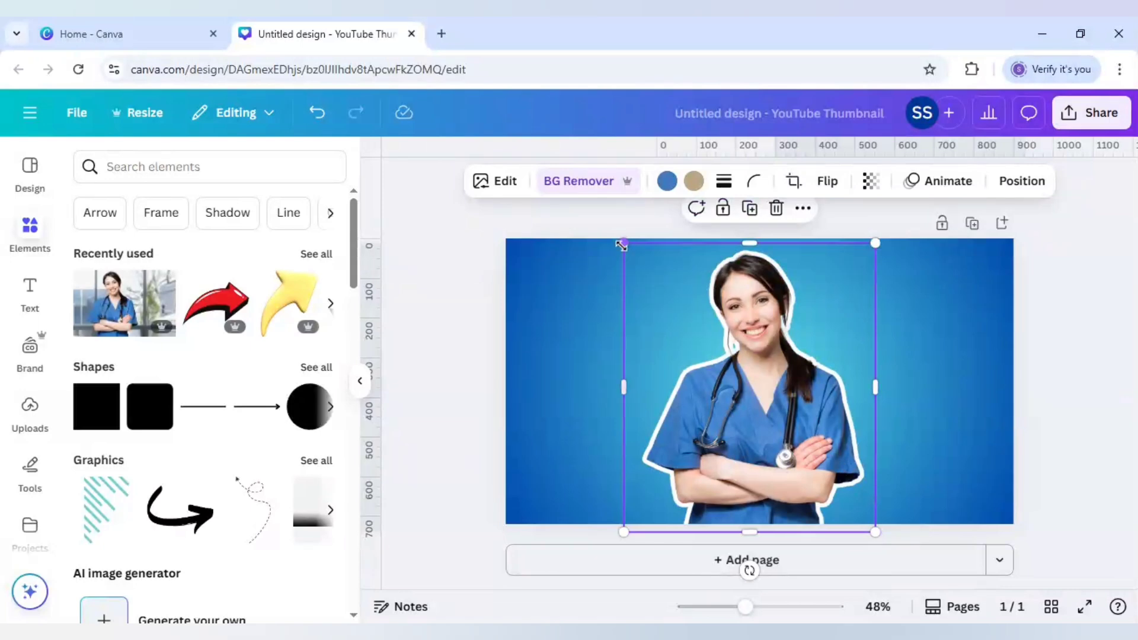
left_click_drag(621, 245, 619, 239)
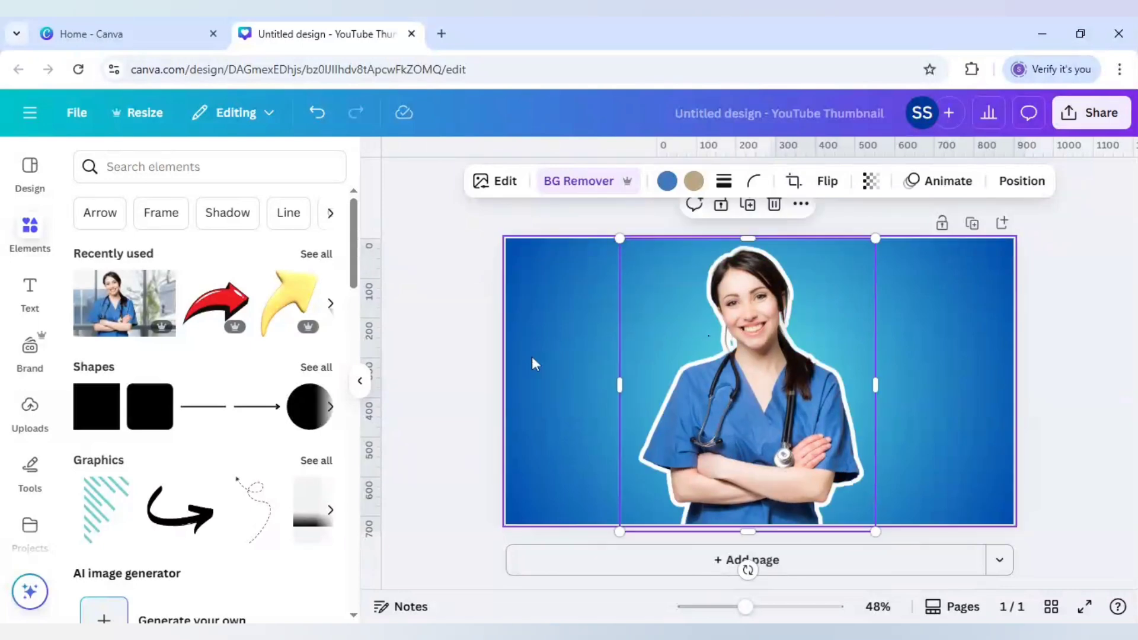
left_click(480, 383)
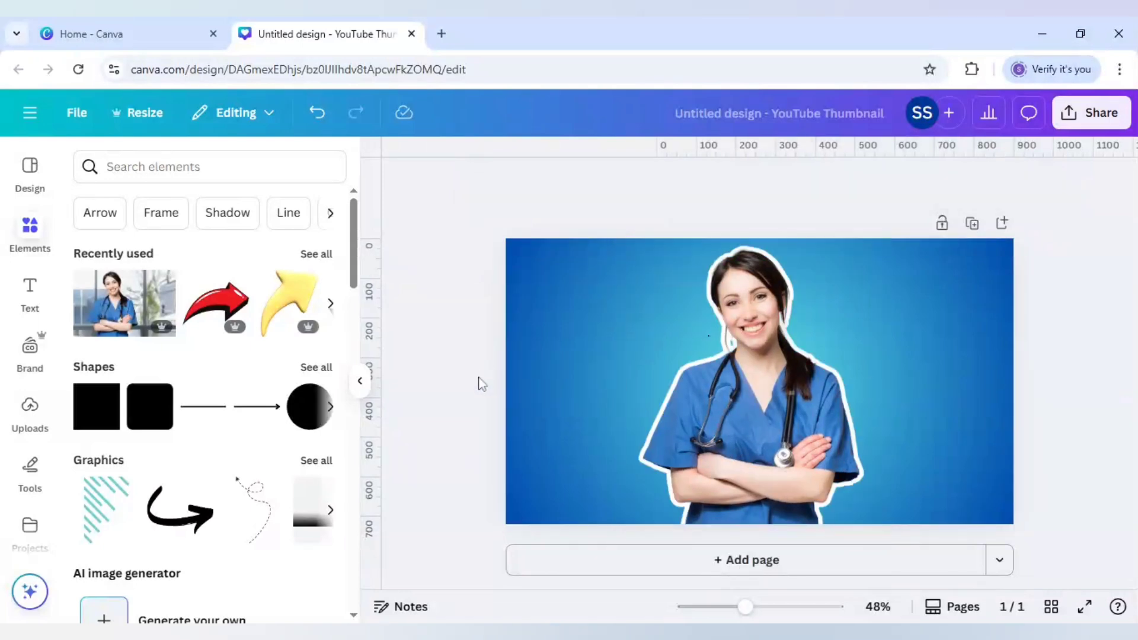